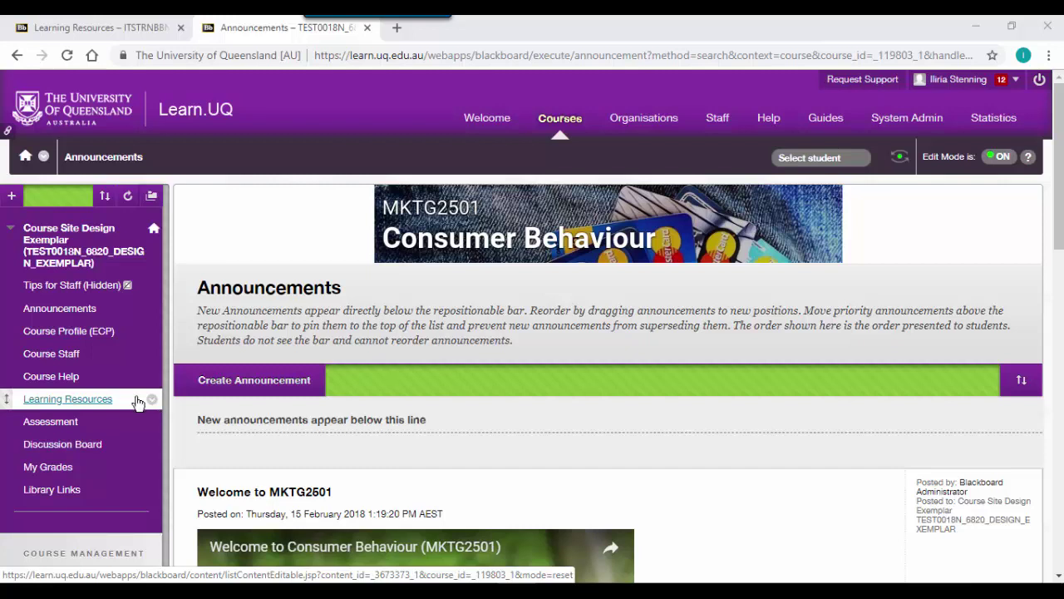
Review the exemplar course's Learning Resources and the contents of its Week 1: Consumer Behaviour Overview folder
{"action": "left_click", "coordinate": [44, 400]}
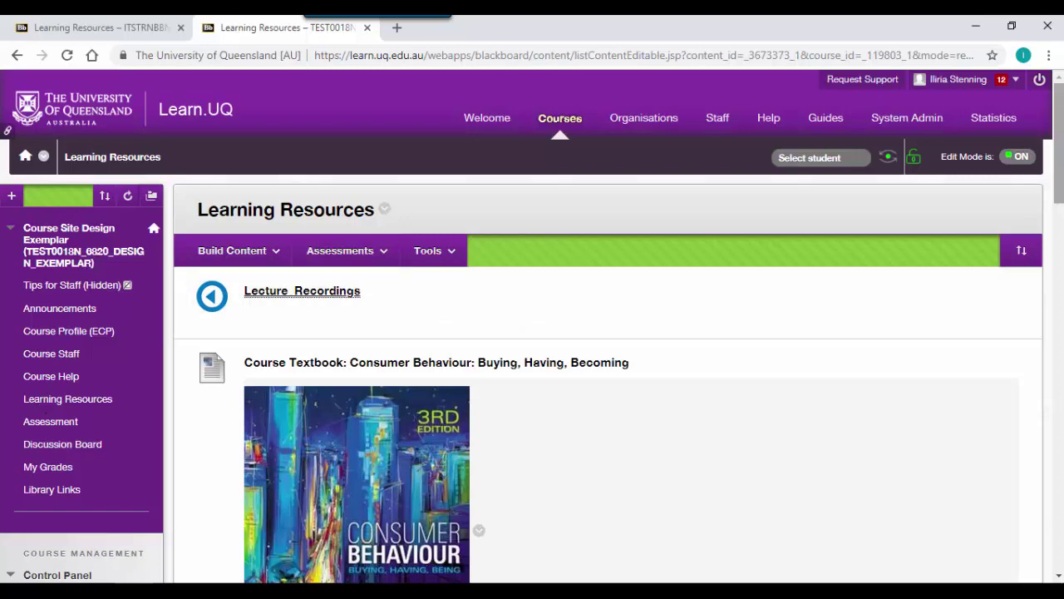
{"action": "scroll", "coordinate": [150, 293], "scroll_direction": "down", "scroll_amount": 10}
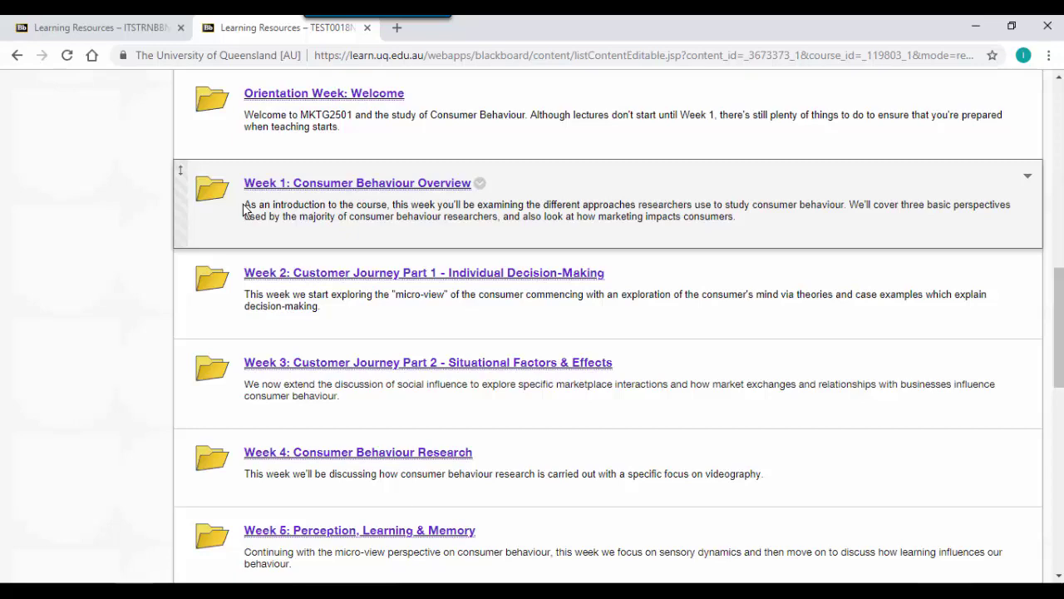
{"action": "left_click", "coordinate": [281, 188]}
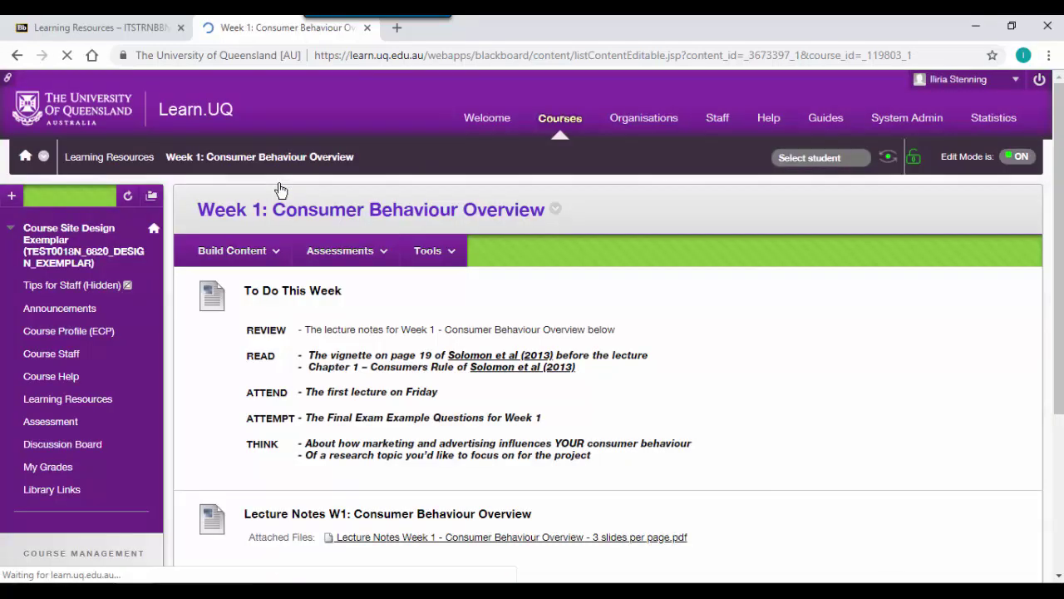
{"action": "left_click_drag", "start_coordinate": [1058, 131], "coordinate": [1050, 352]}
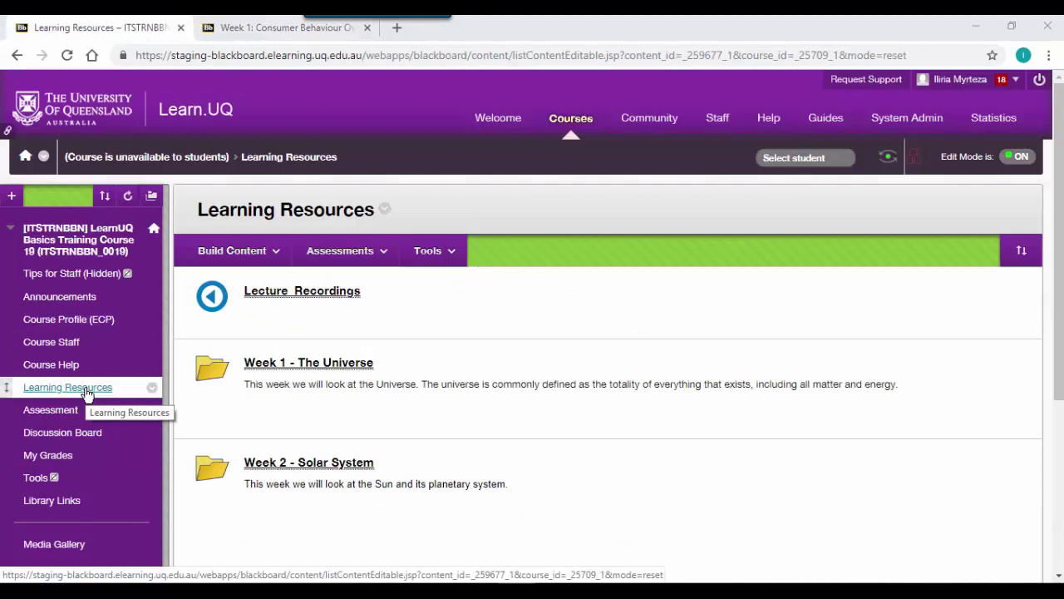
In the training course's Learning Resources, start a new content folder named "Week 3 - Saturn"
{"action": "left_click", "coordinate": [87, 391]}
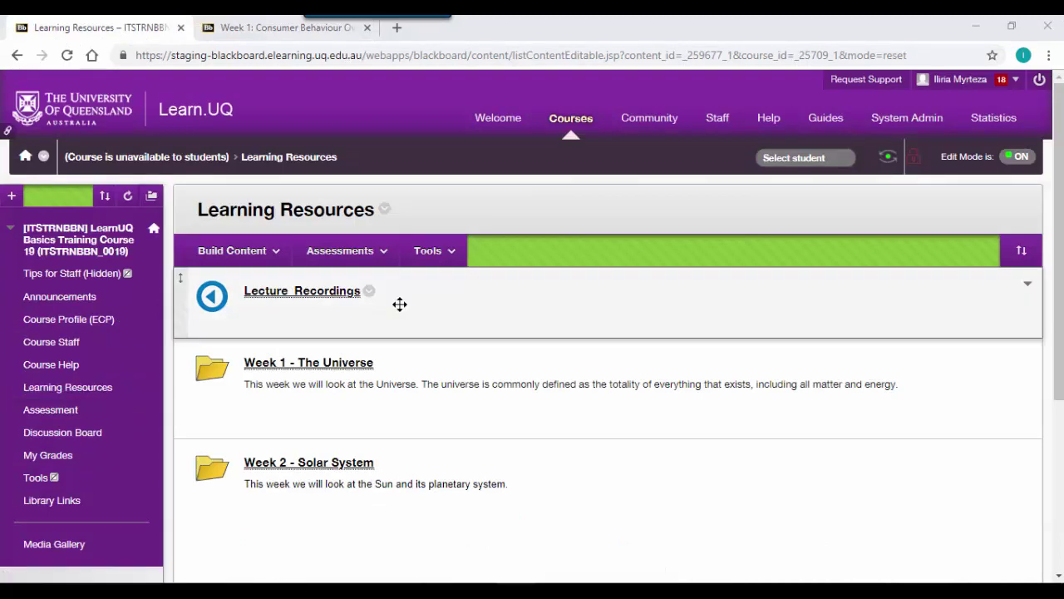
{"action": "left_click", "coordinate": [249, 253]}
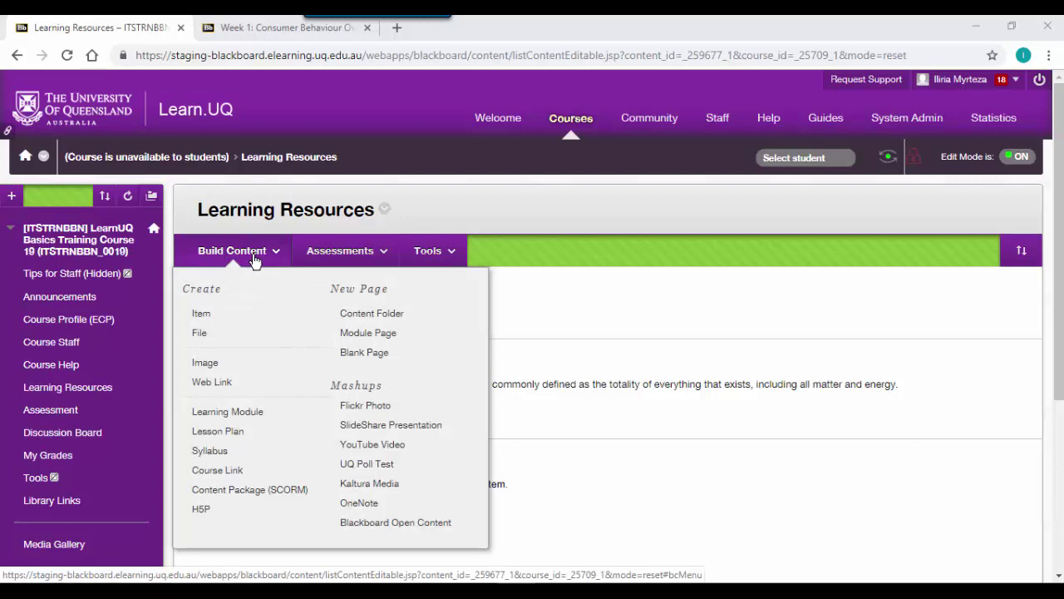
{"action": "left_click", "coordinate": [392, 310]}
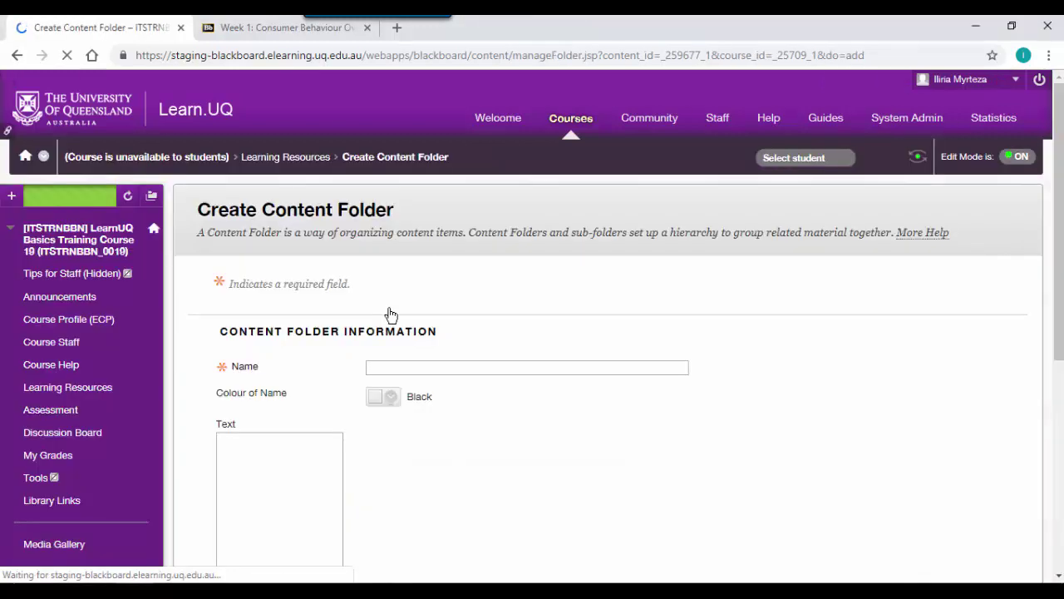
{"action": "type", "text": "Week 3 - Saturn"}
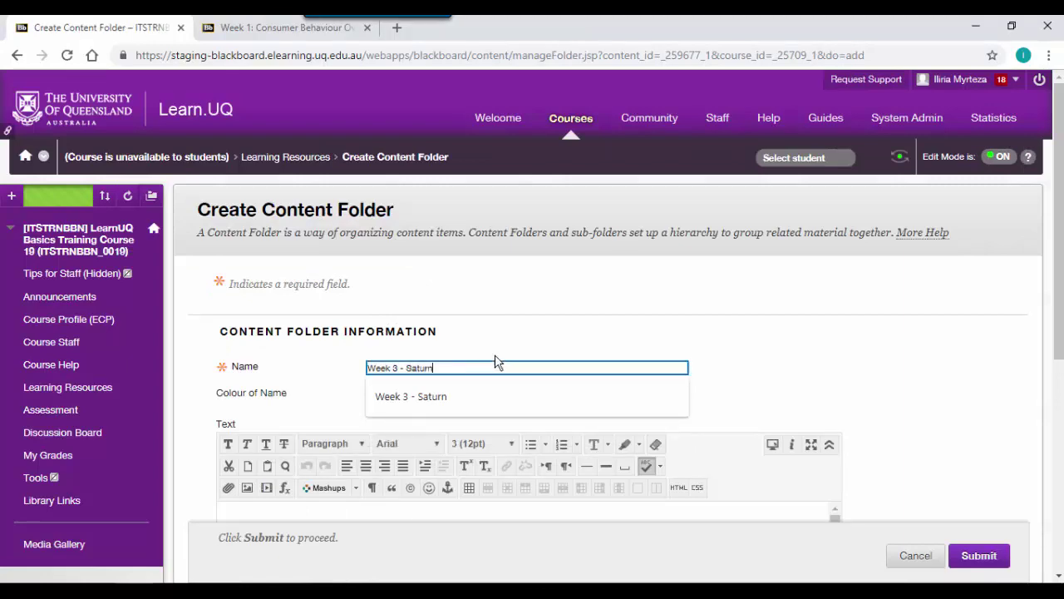
{"action": "left_click", "coordinate": [641, 338]}
{"action": "scroll", "coordinate": [1050, 293], "scroll_direction": "down", "scroll_amount": 2}
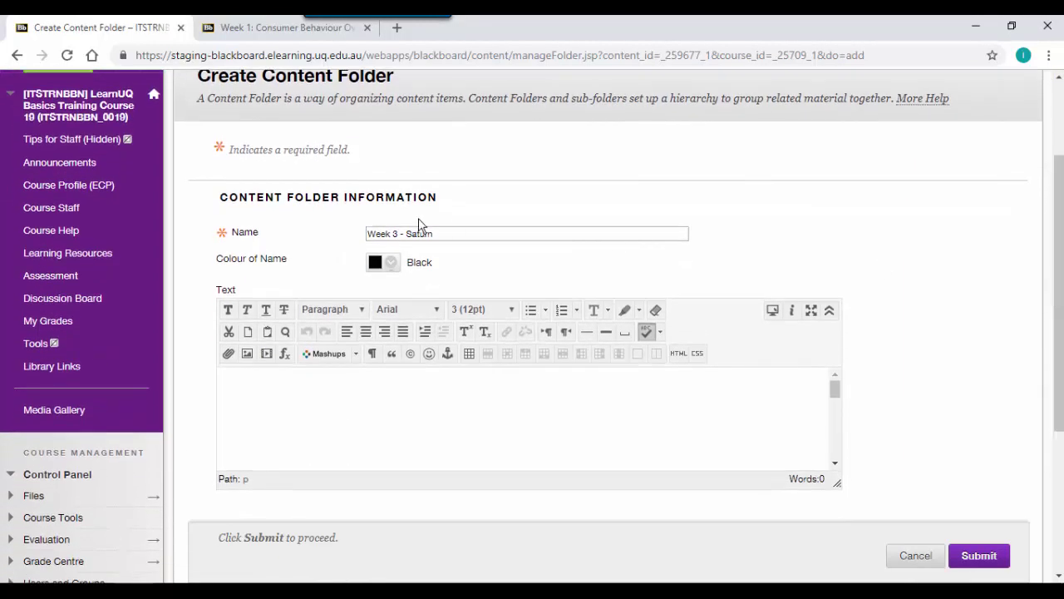
{"action": "left_click_drag", "start_coordinate": [398, 234], "coordinate": [368, 234]}
{"action": "double_click", "coordinate": [419, 234]}
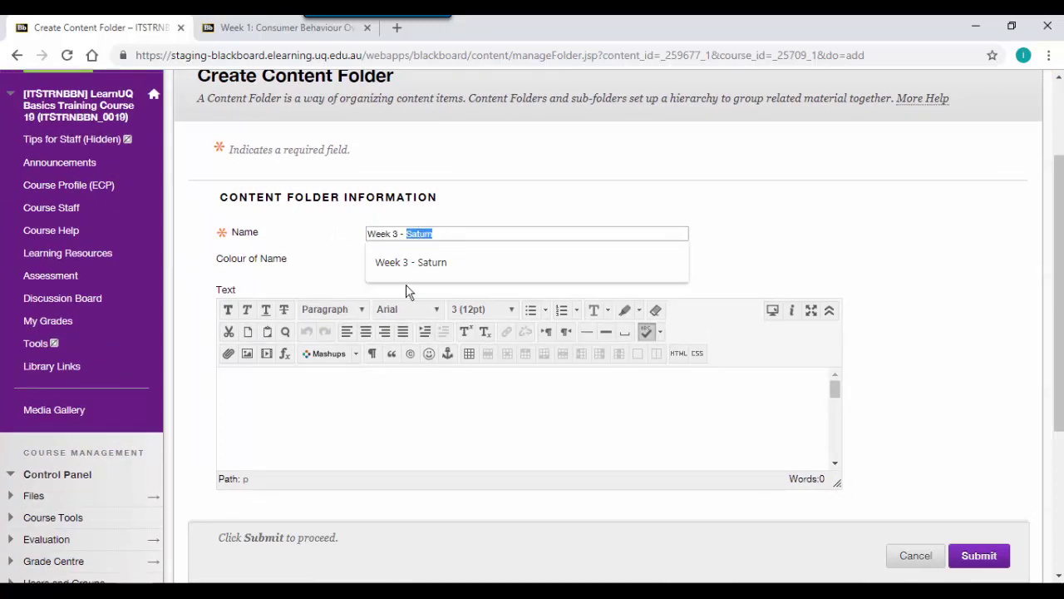
Add the folder text "This week we will focus on Saturn and it's properties.", permit users to view it, and submit the folder
{"action": "left_click", "coordinate": [307, 442]}
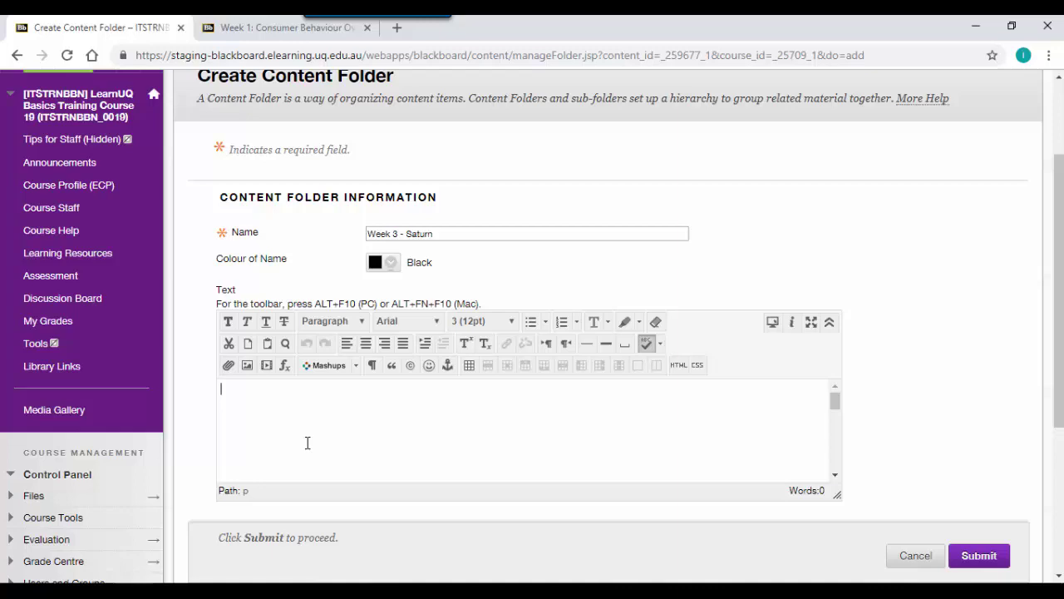
{"action": "type", "text": "This week we will focus on Saturn and it's properties."}
{"action": "scroll", "coordinate": [1052, 294], "scroll_direction": "down", "scroll_amount": 2}
{"action": "left_click_drag", "start_coordinate": [1050, 294], "coordinate": [1050, 348]}
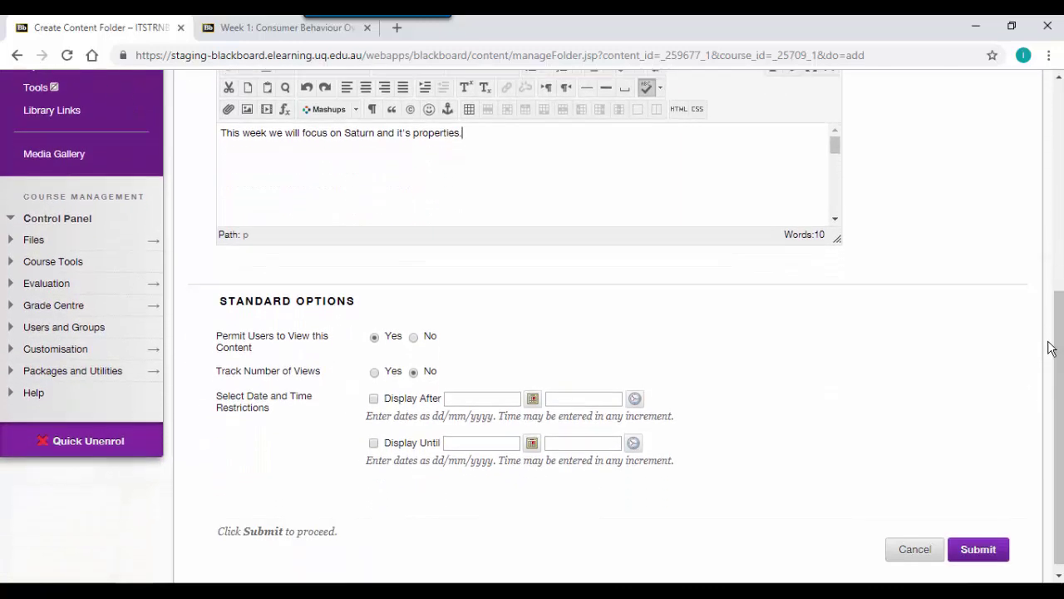
{"action": "left_click", "coordinate": [376, 340]}
{"action": "left_click", "coordinate": [978, 550]}
{"action": "left_click_drag", "start_coordinate": [1062, 352], "coordinate": [1062, 360]}
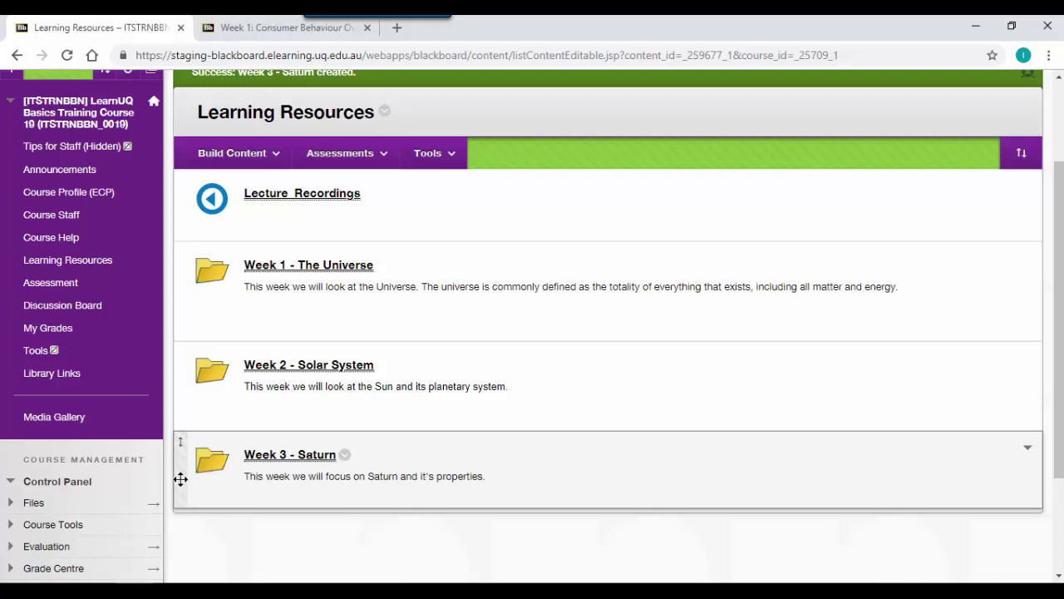
Edit the Week 3 - Saturn folder so that users are not permitted to view it, and submit the change
{"action": "left_click_drag", "start_coordinate": [180, 479], "coordinate": [205, 462]}
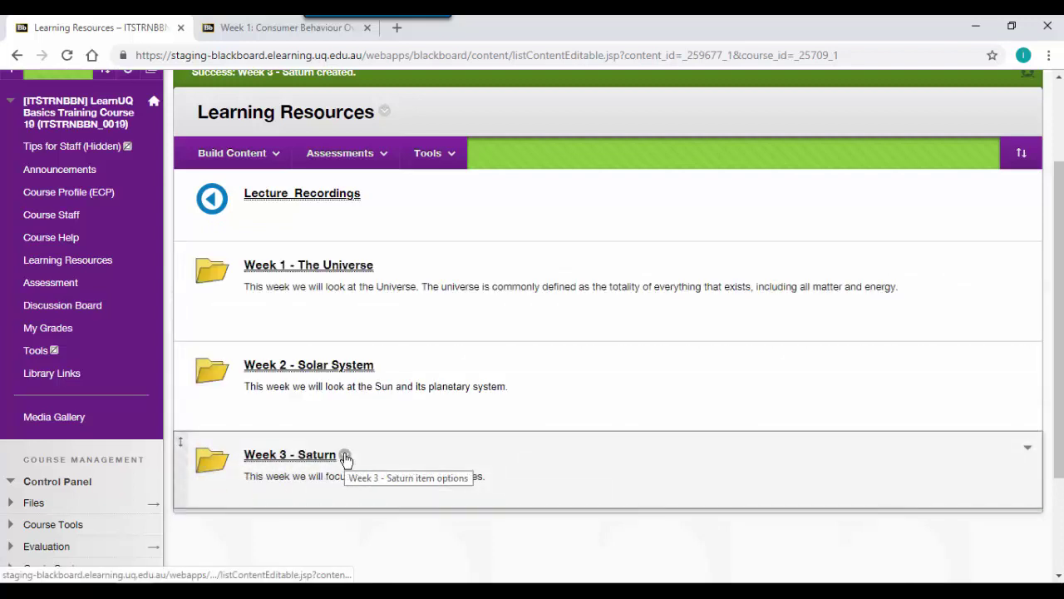
{"action": "left_click", "coordinate": [345, 458]}
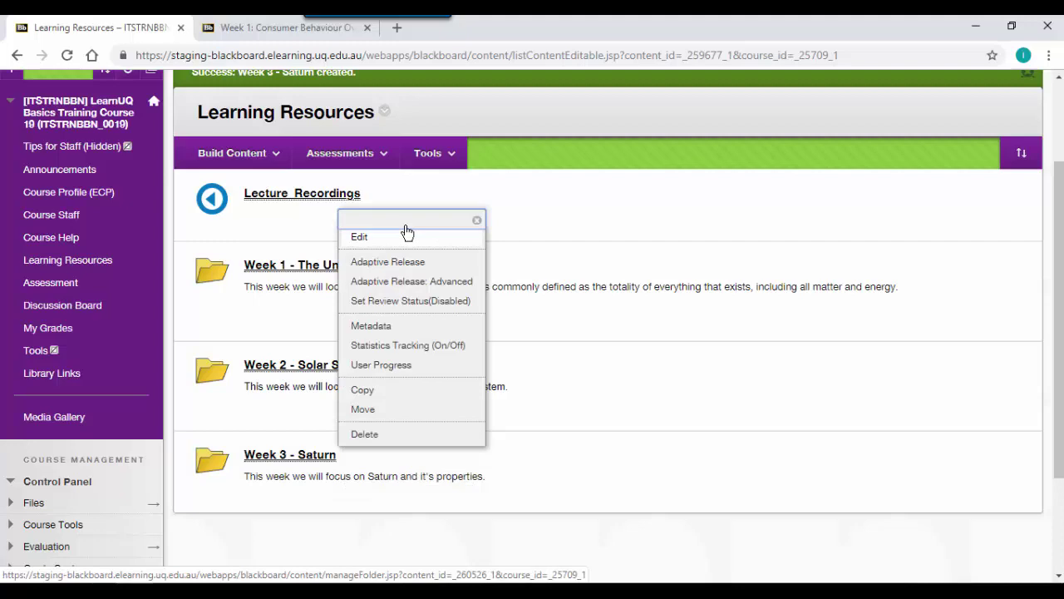
{"action": "left_click", "coordinate": [407, 238]}
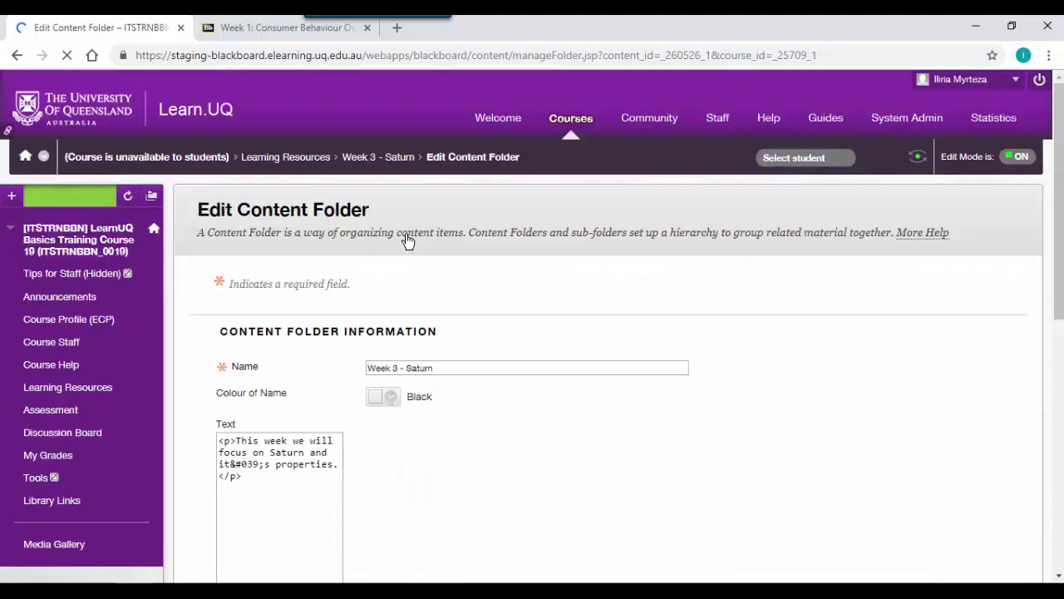
{"action": "left_click_drag", "start_coordinate": [1059, 114], "coordinate": [1059, 351]}
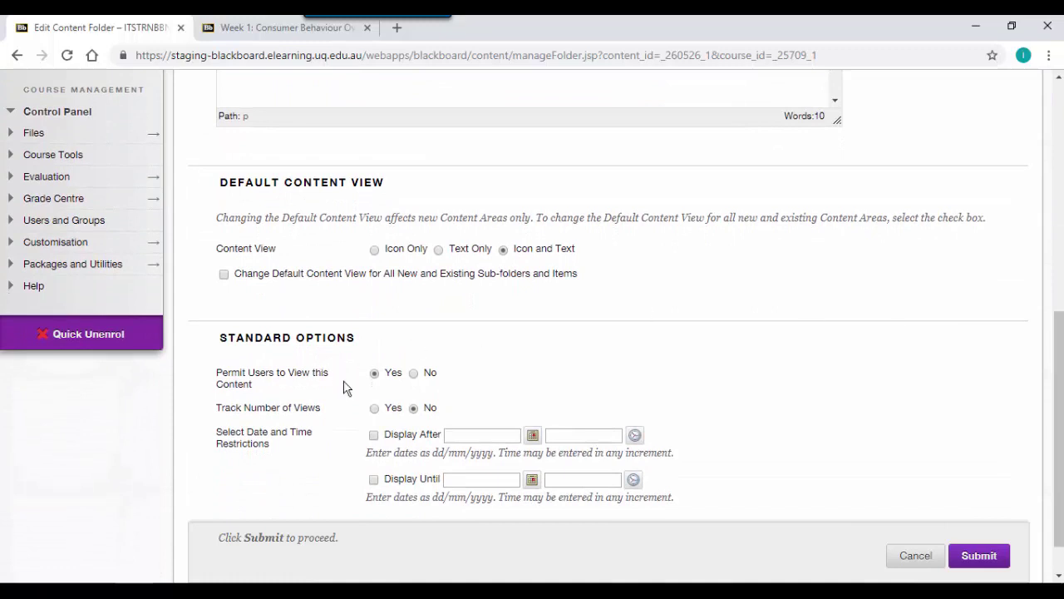
{"action": "left_click", "coordinate": [415, 376]}
{"action": "left_click", "coordinate": [989, 562]}
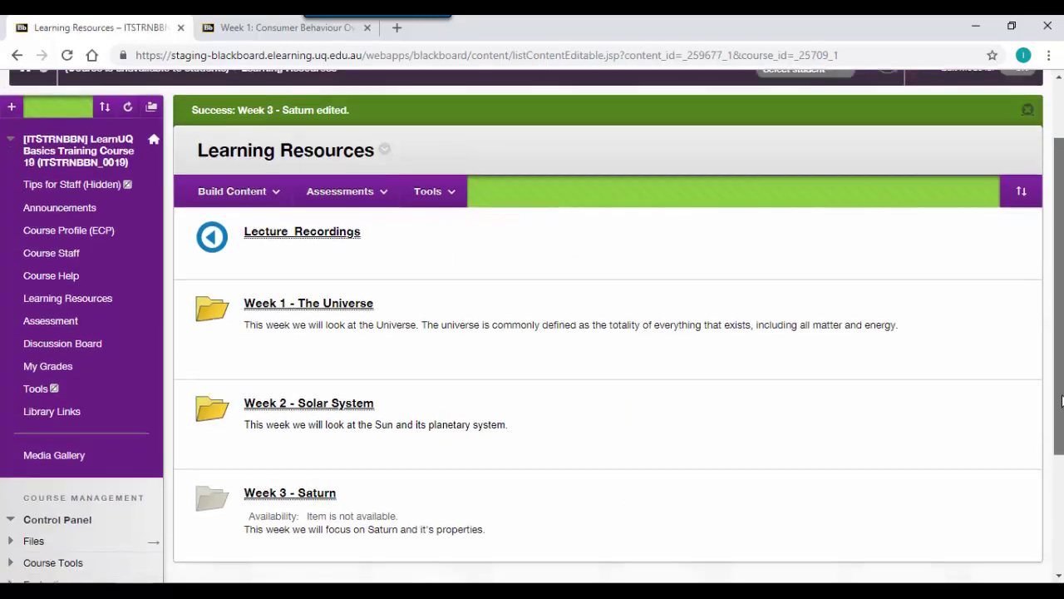
{"action": "scroll", "coordinate": [914, 491], "scroll_direction": "down", "scroll_amount": 1}
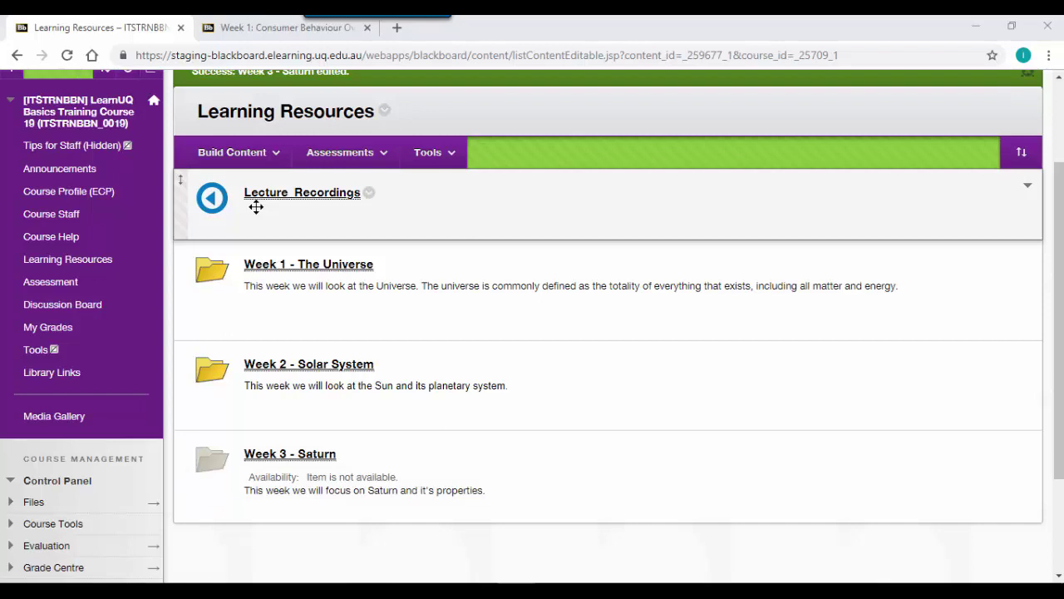
Start a new item named "Saturn - An Introduction" and add the introductory paragraph beginning "Saturn is the sixth planet from the Sun"
{"action": "left_click", "coordinate": [238, 163]}
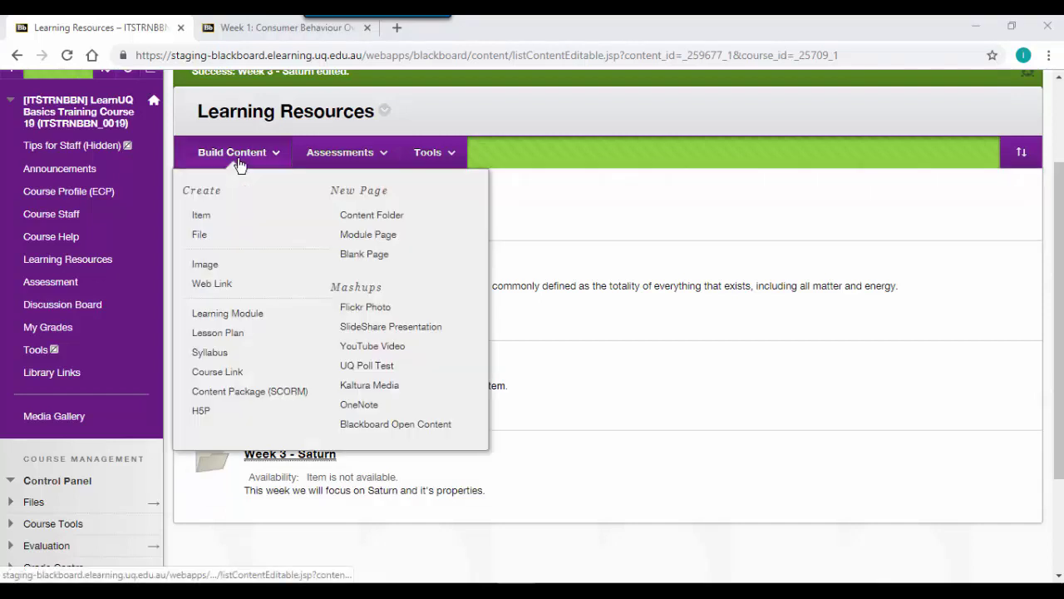
{"action": "left_click", "coordinate": [204, 215]}
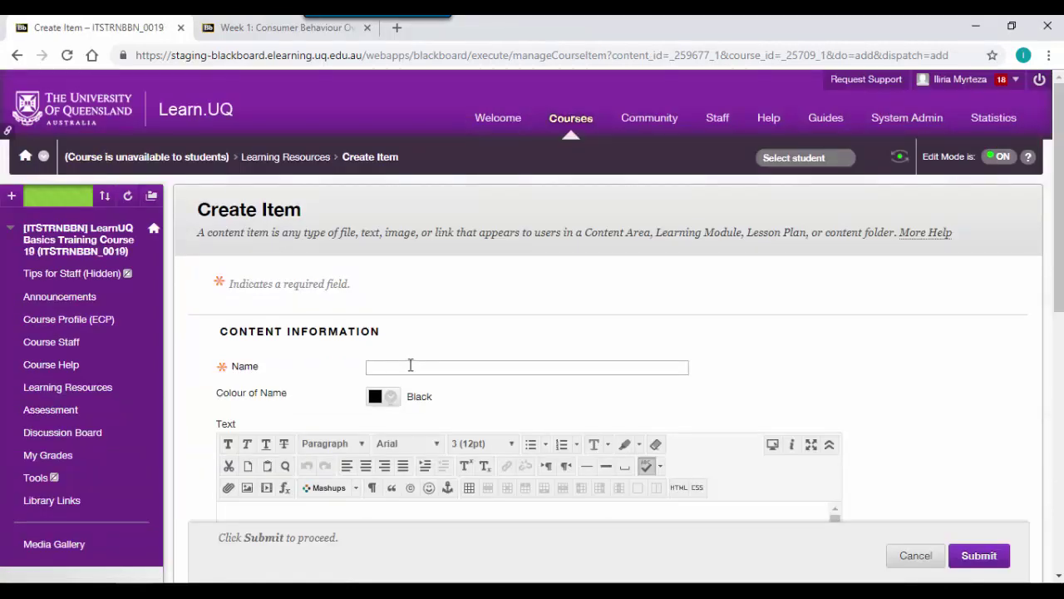
{"action": "type", "text": "Saturn - An Introduction"}
{"action": "key", "text": "Tab"}
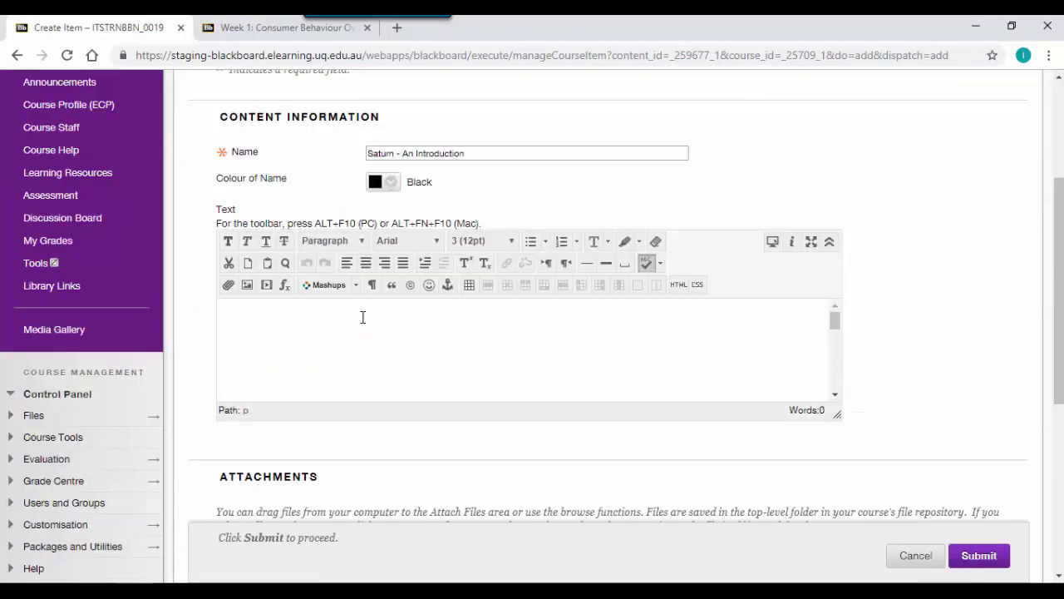
{"action": "type", "text": "Saturn is the sixth planet from the Sun and the second largest planet in our solar system. Adorned with thousands of beautiful ringlets, Saturn is unique among the planets. It is not the only planet to have rings—made of chunks of ice and rock—but none are as spectacular or as complicated as Saturn’s. Like fellow gas giant Jupiter, Saturn is a massive ball made mostly of hydrogen and helium."}
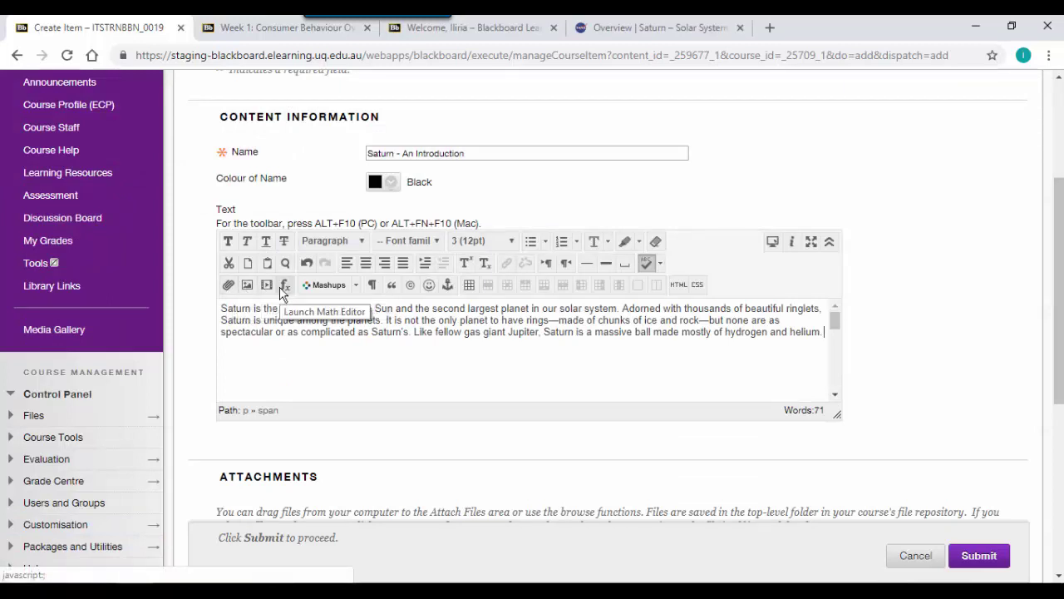
Check the available mashup types, leave the item viewable by users, and submit the Saturn - An Introduction item
{"action": "left_click", "coordinate": [356, 286]}
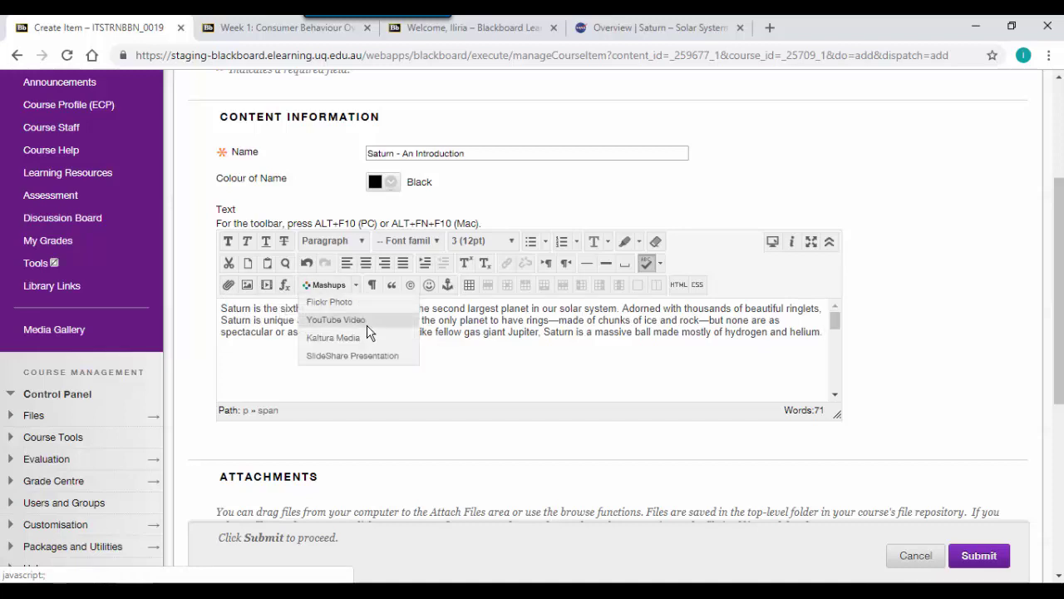
{"action": "left_click", "coordinate": [250, 331]}
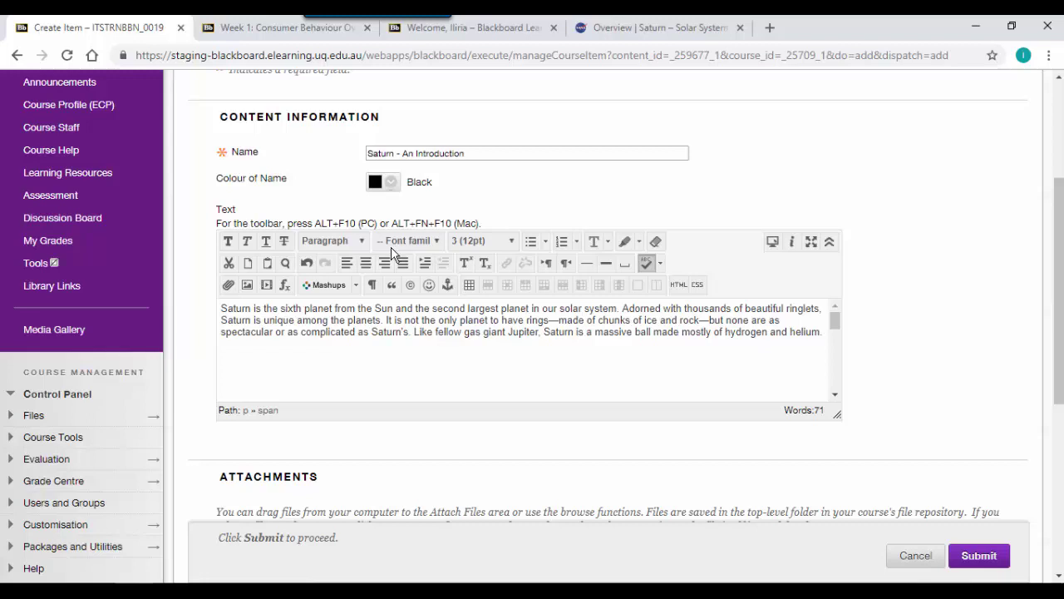
{"action": "scroll", "coordinate": [480, 258], "scroll_direction": "down", "scroll_amount": 4}
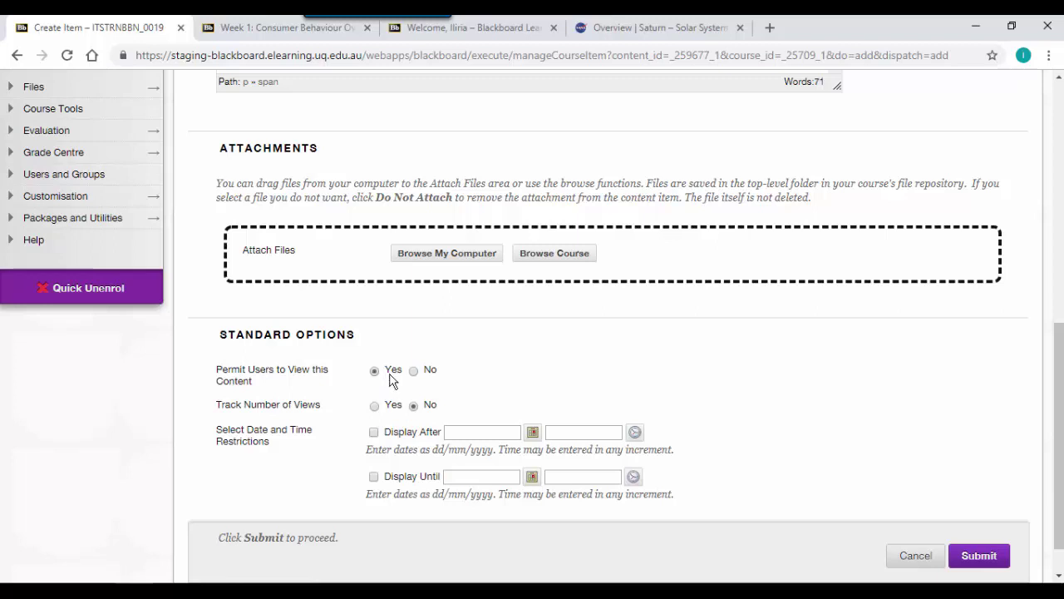
{"action": "left_click", "coordinate": [980, 557]}
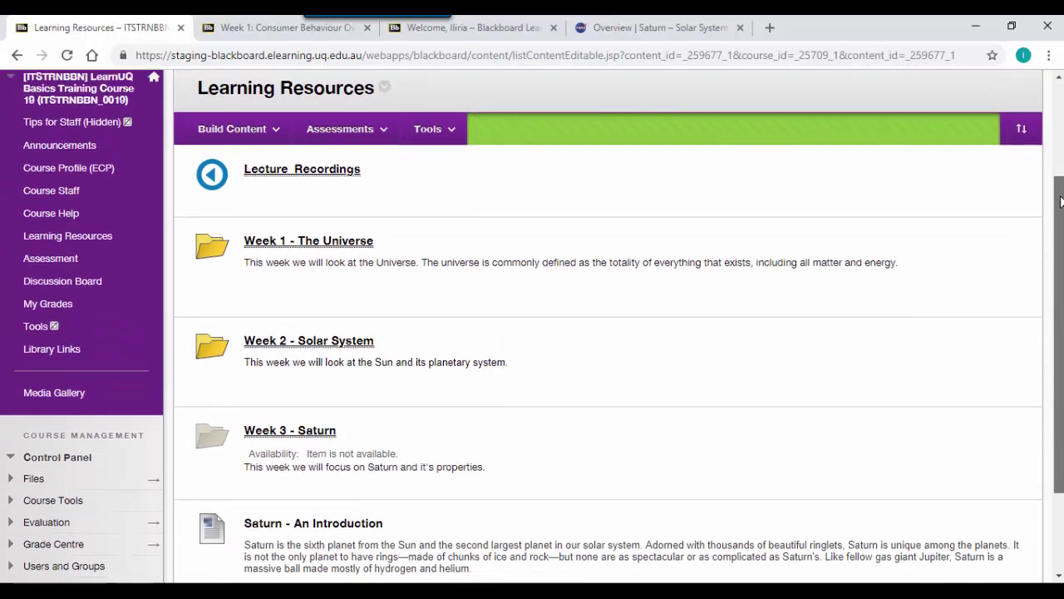
{"action": "left_click_drag", "start_coordinate": [1061, 205], "coordinate": [1060, 230]}
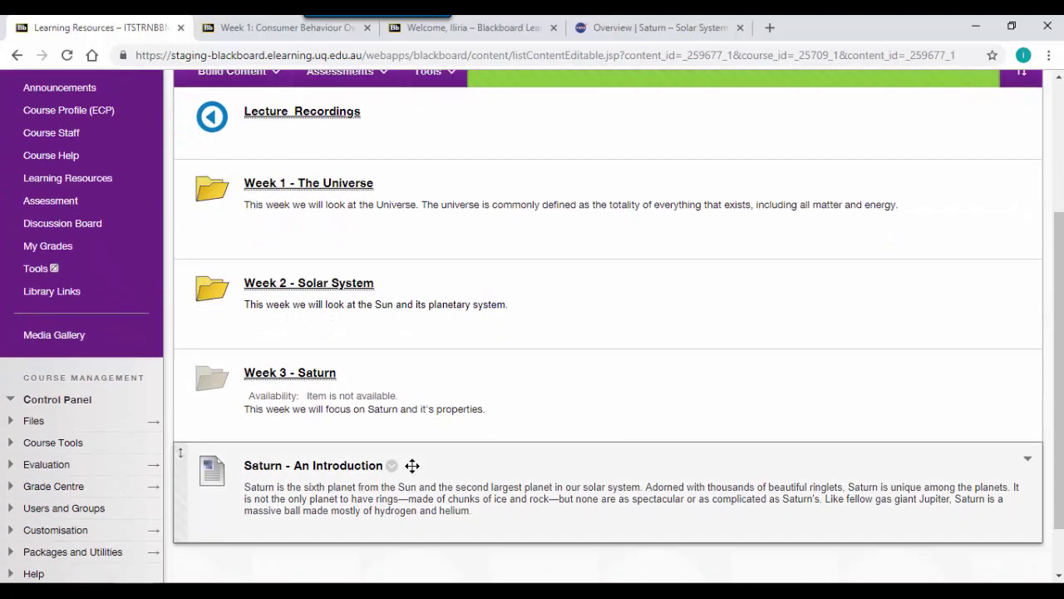
Move the Saturn - An Introduction item into the Week 3 - Saturn folder, check the folder's contents and return to Learning Resources
{"action": "left_click", "coordinate": [390, 467]}
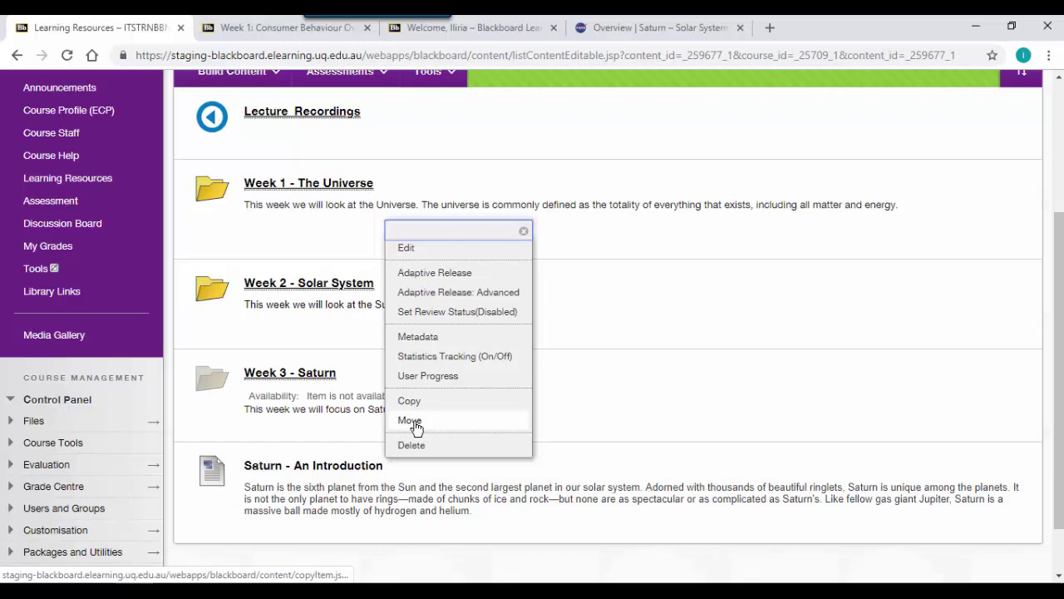
{"action": "left_click", "coordinate": [410, 420]}
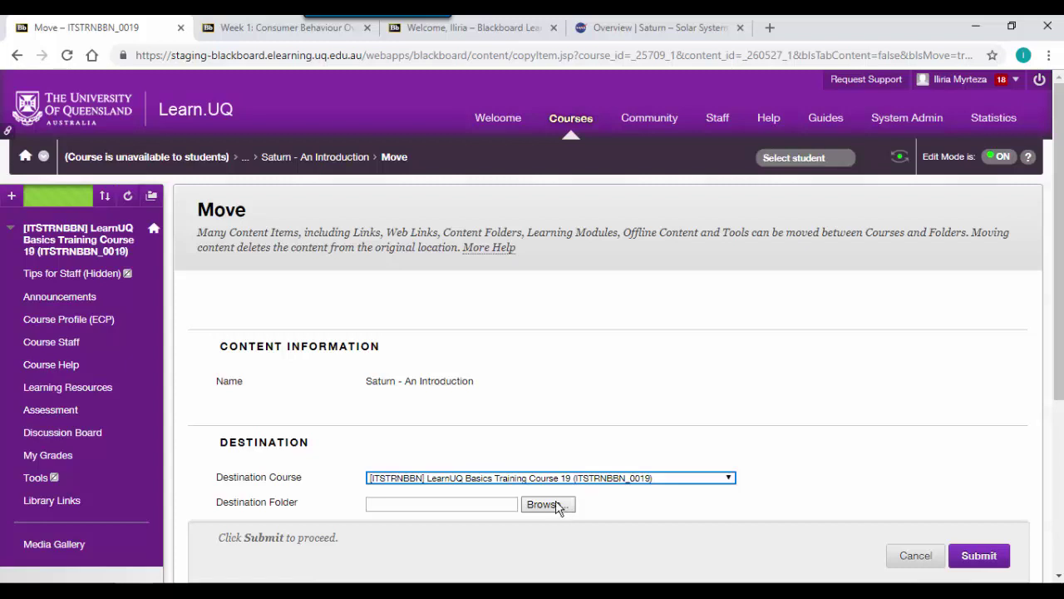
{"action": "left_click", "coordinate": [556, 507]}
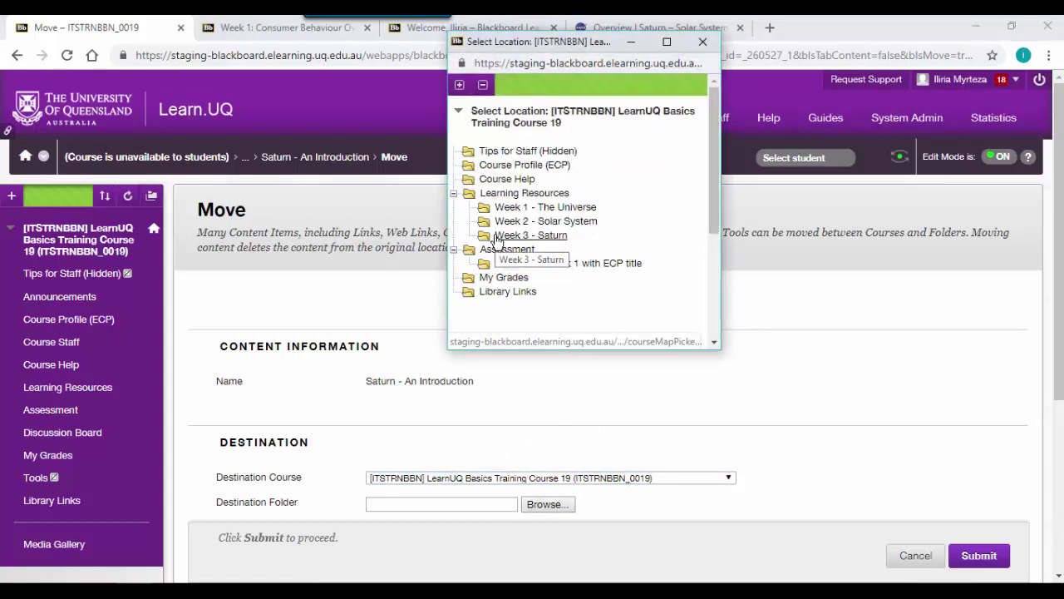
{"action": "left_click", "coordinate": [499, 237]}
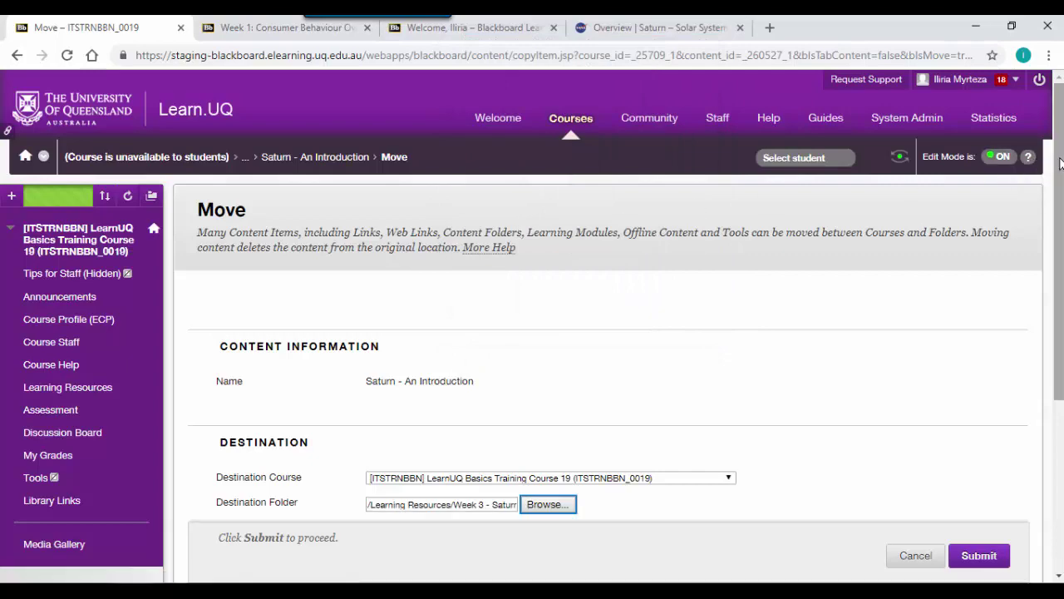
{"action": "scroll", "coordinate": [950, 429], "scroll_direction": "down", "scroll_amount": 1}
{"action": "left_click", "coordinate": [981, 513]}
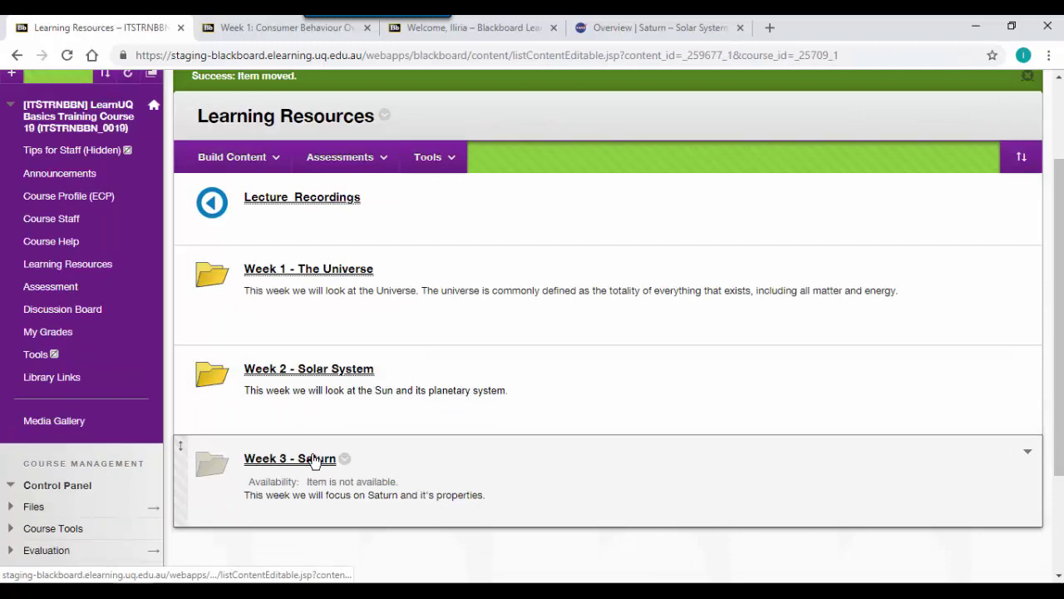
{"action": "left_click", "coordinate": [313, 458]}
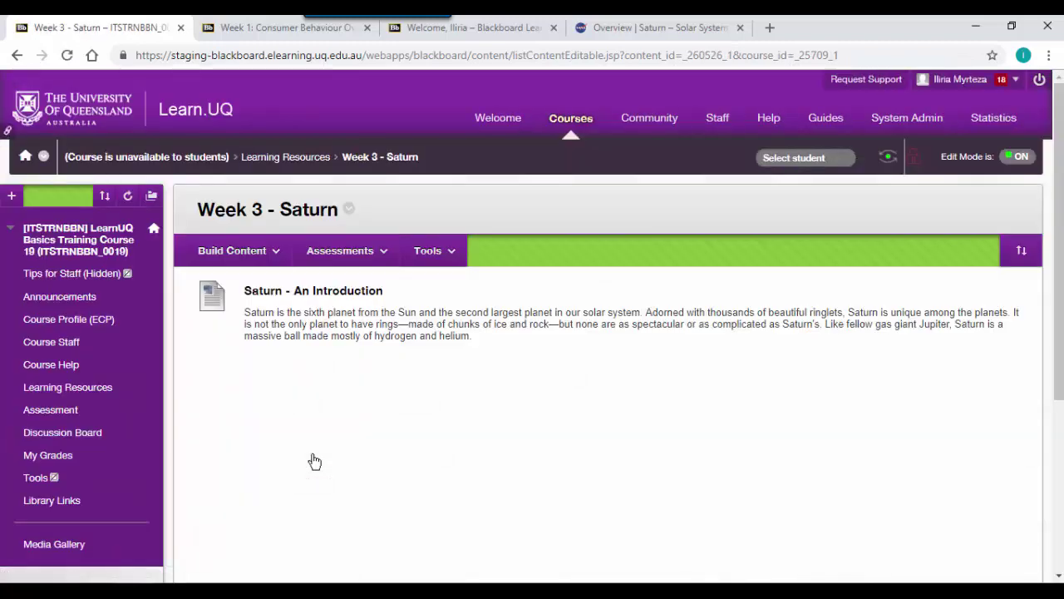
{"action": "key", "text": "alt+Left"}
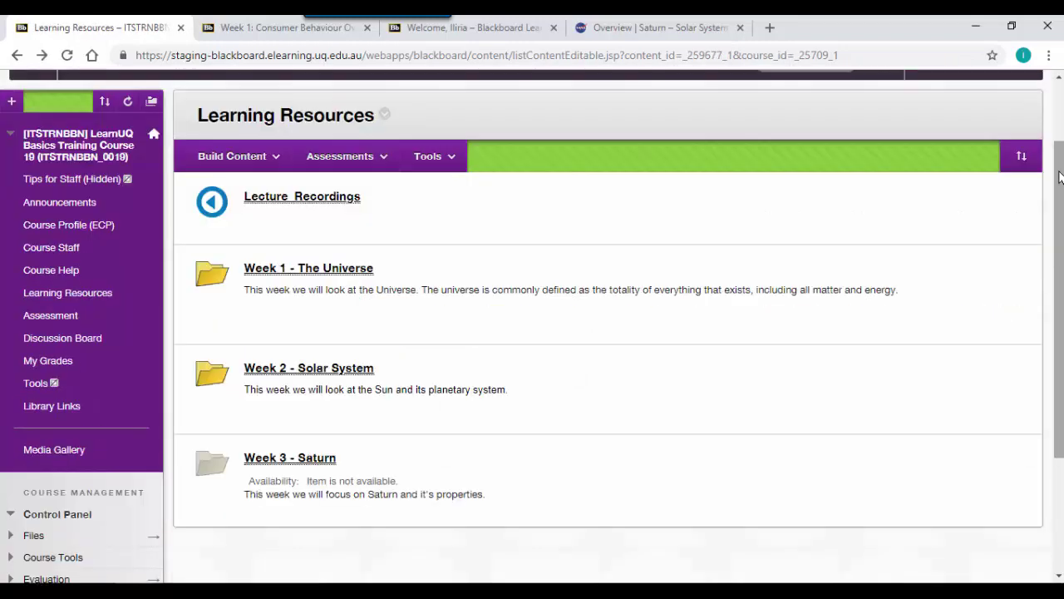